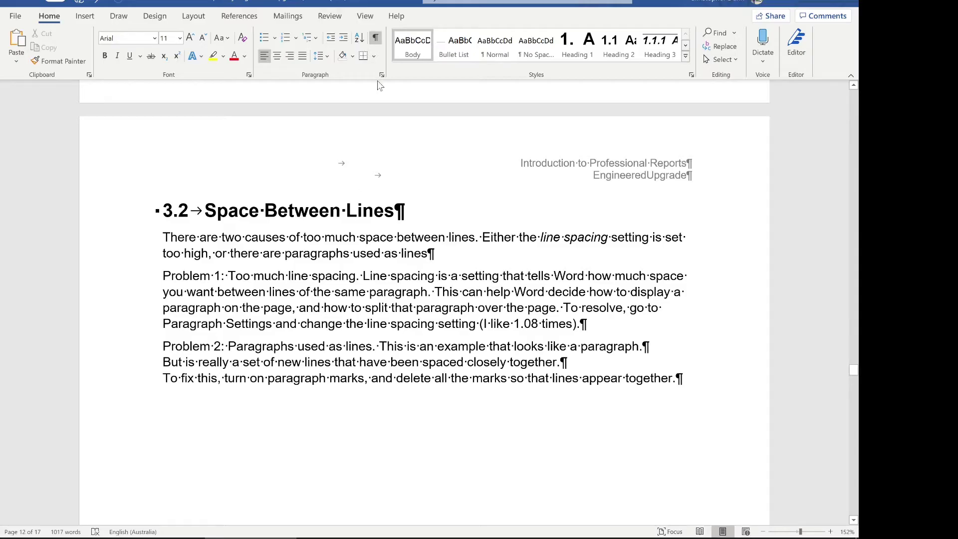
Step: Set the Problem 1 paragraph's line spacing At value to 3 in the Paragraph dialog
left_click(379, 73)
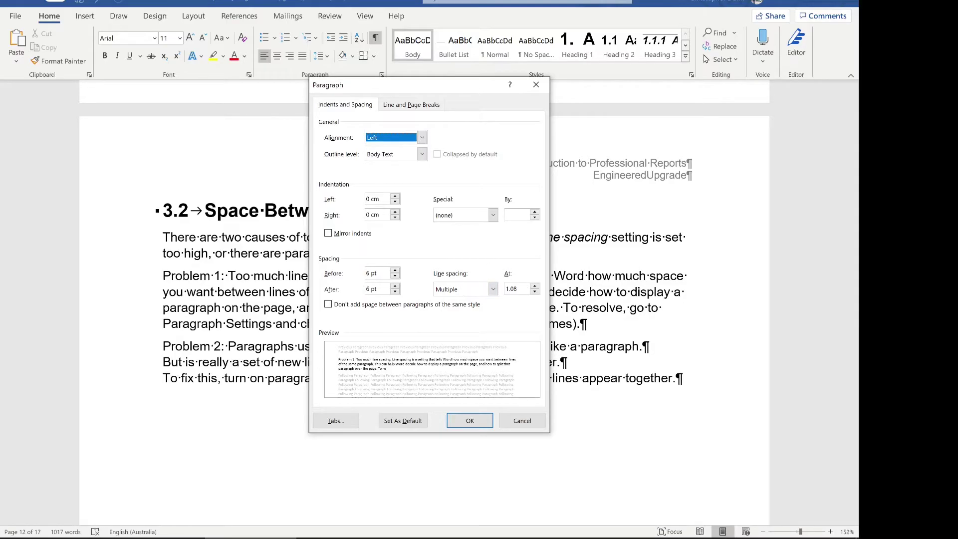
key("alt+a")
type("3")
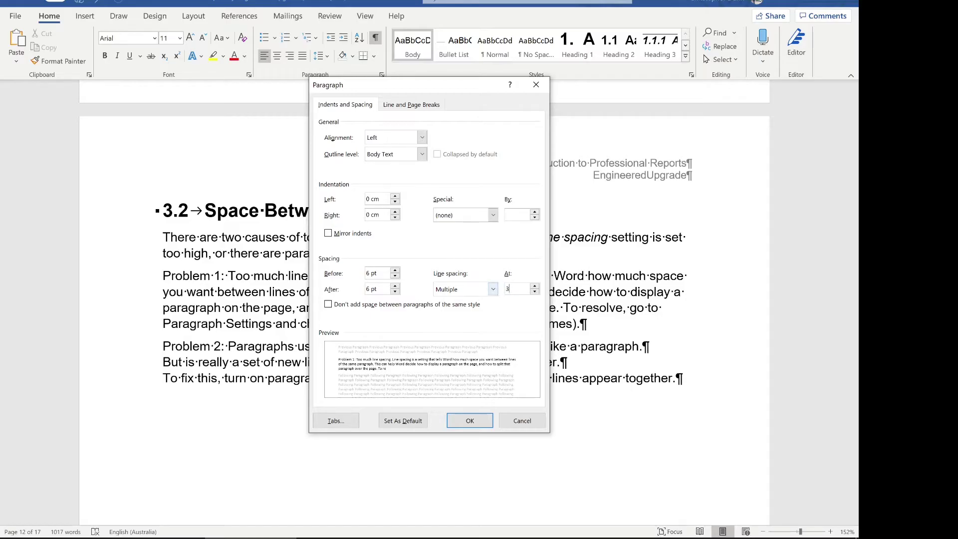
left_click(480, 422)
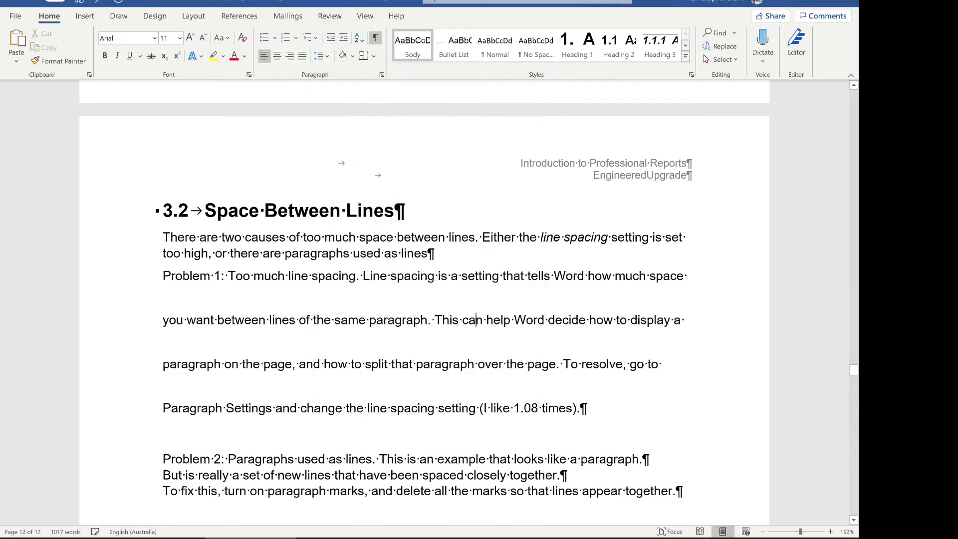
Step: Change the Problem 1 paragraph's line spacing At value from 3 back to 1.08
scroll(424, 299, "up", 8, "ctrl")
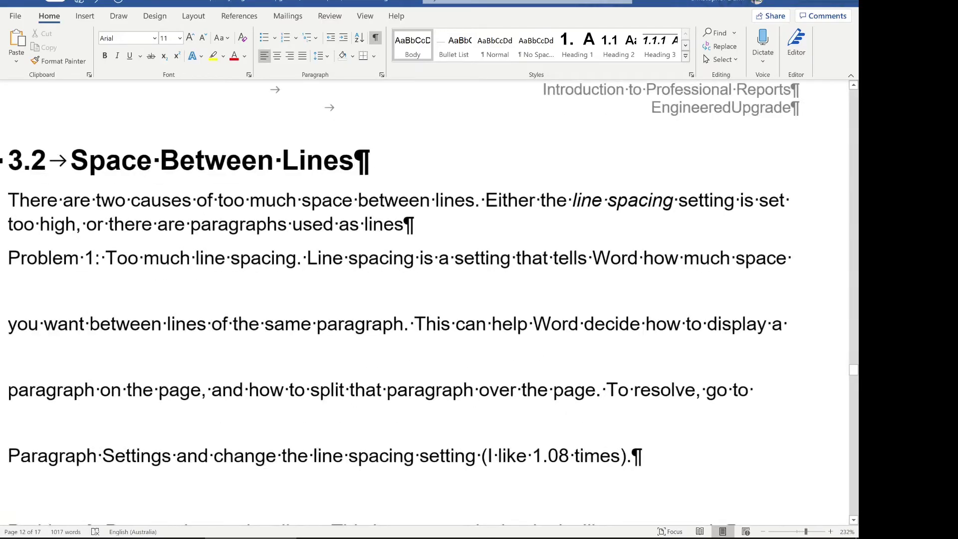
scroll(424, 300, "up", 1, "ctrl")
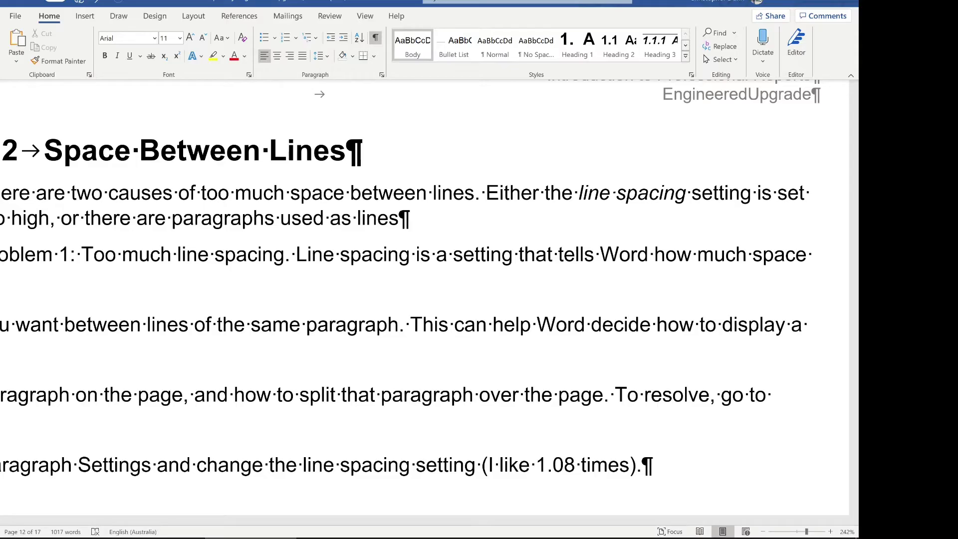
left_click(438, 324)
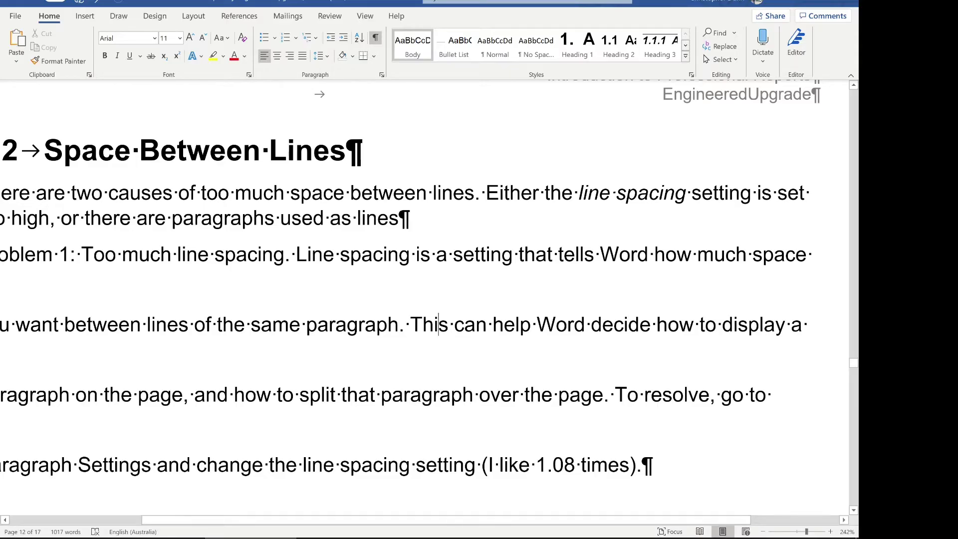
left_click(382, 74)
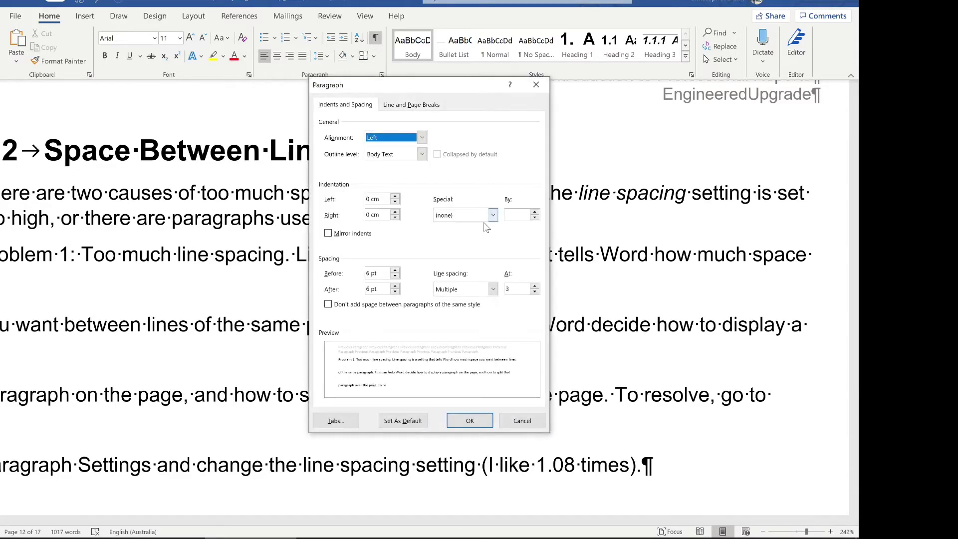
left_click(514, 289)
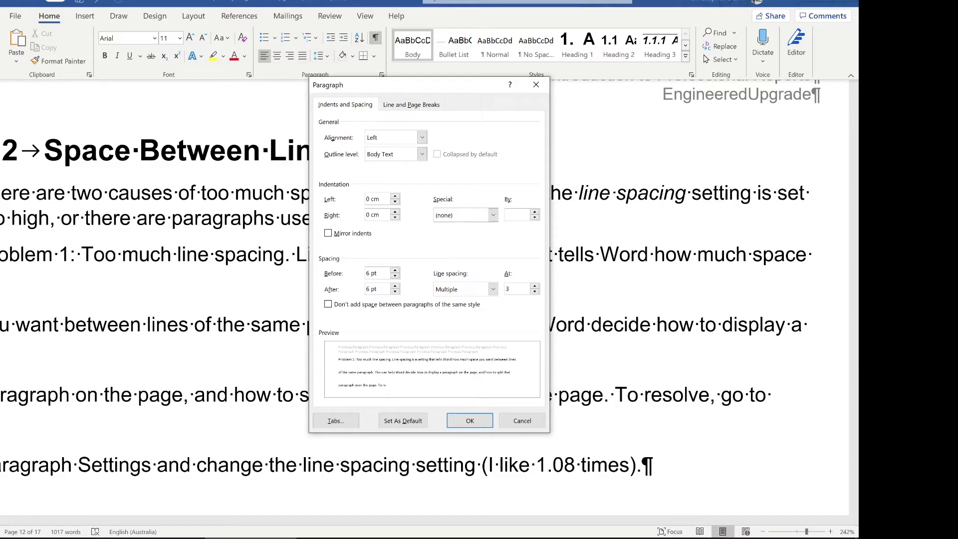
key("BackSpace")
type("1.08")
key("Return")
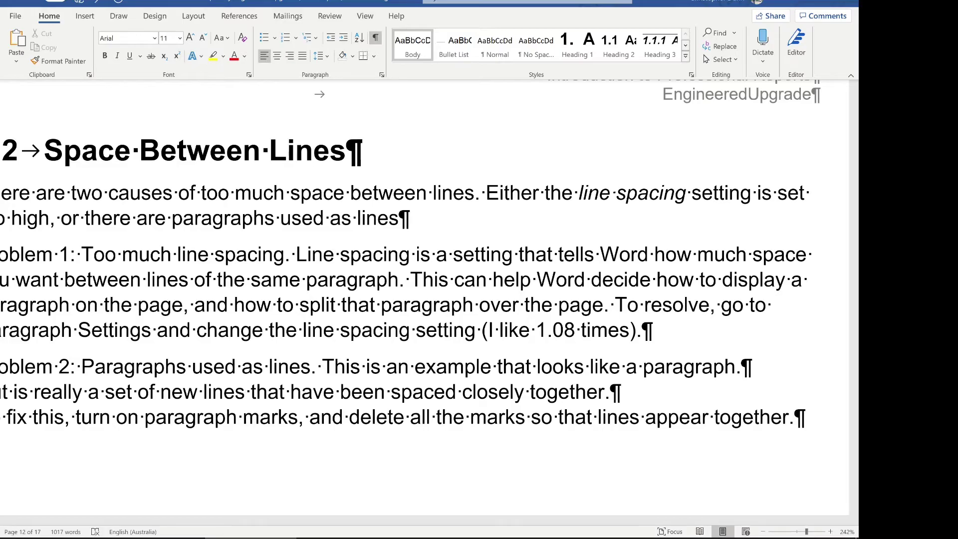
scroll(425, 299, "down", 1)
Step: Select the Problem 2 lines, then deselect them at the end of the last line
left_click(535, 283)
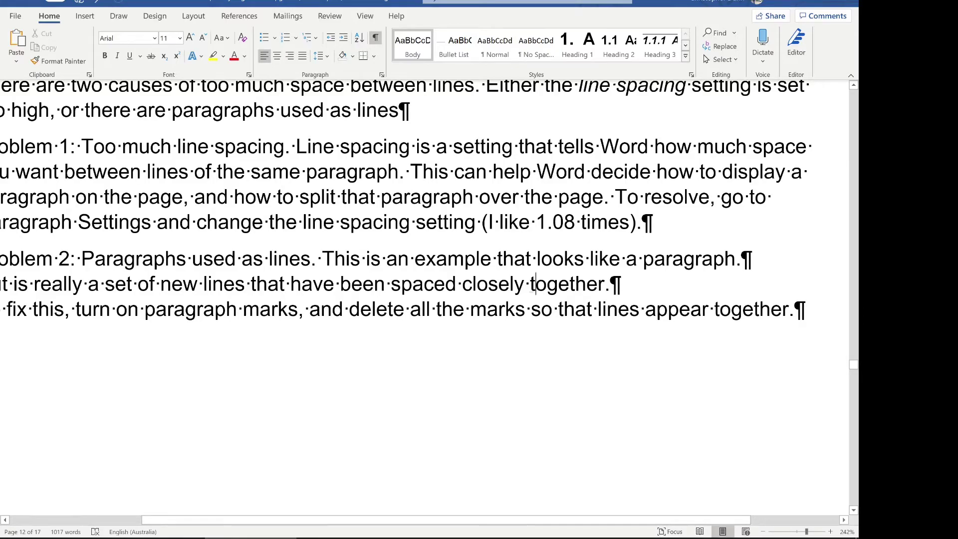
scroll(424, 200, "down", 3)
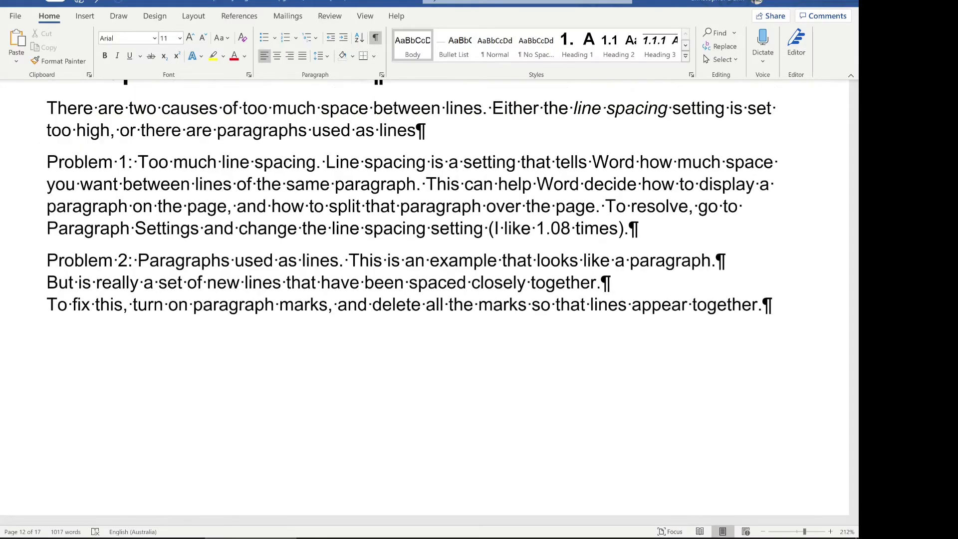
left_click(551, 260)
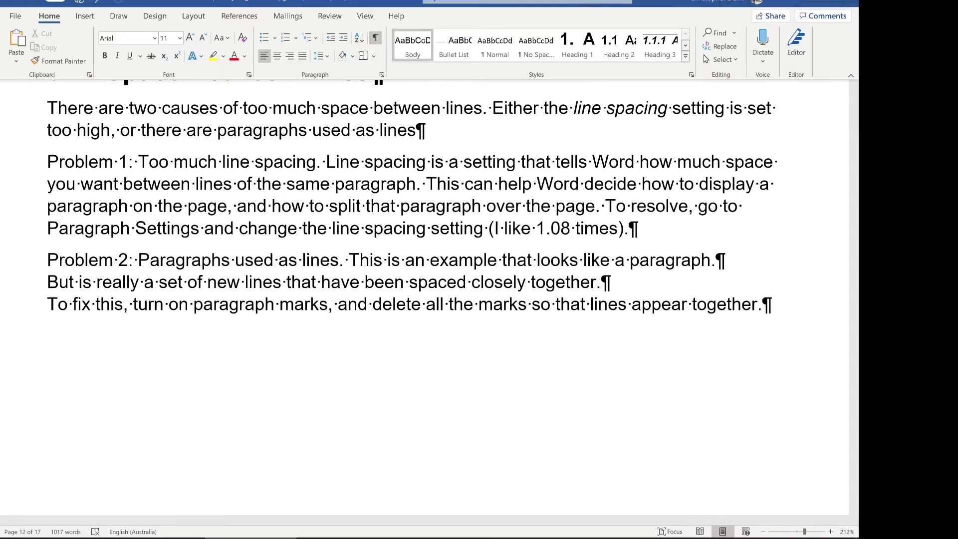
left_click_drag(762, 304, 124, 304)
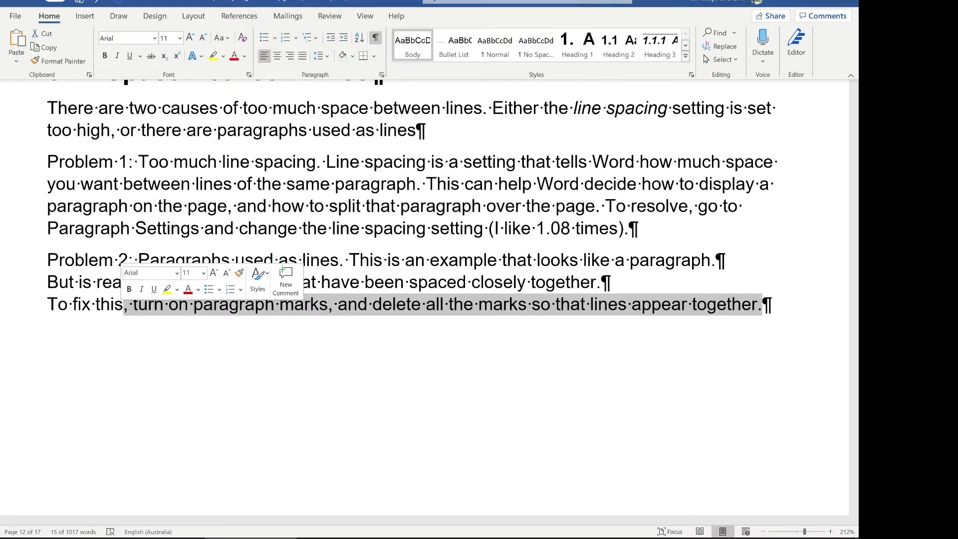
left_click(763, 304)
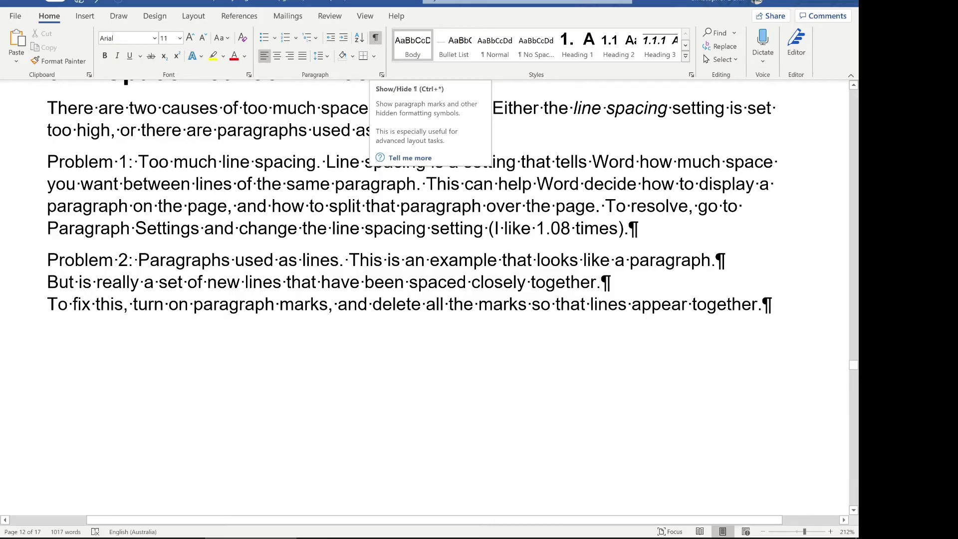
Step: Show formatting marks, delete the ¶ marks joining the Problem 2 lines, and select the paragraph
left_click(377, 38)
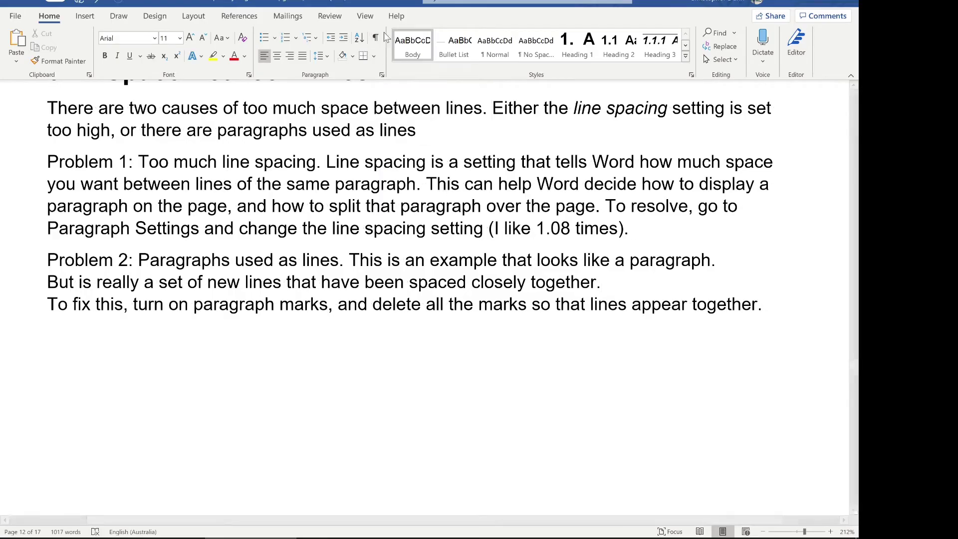
left_click(378, 39)
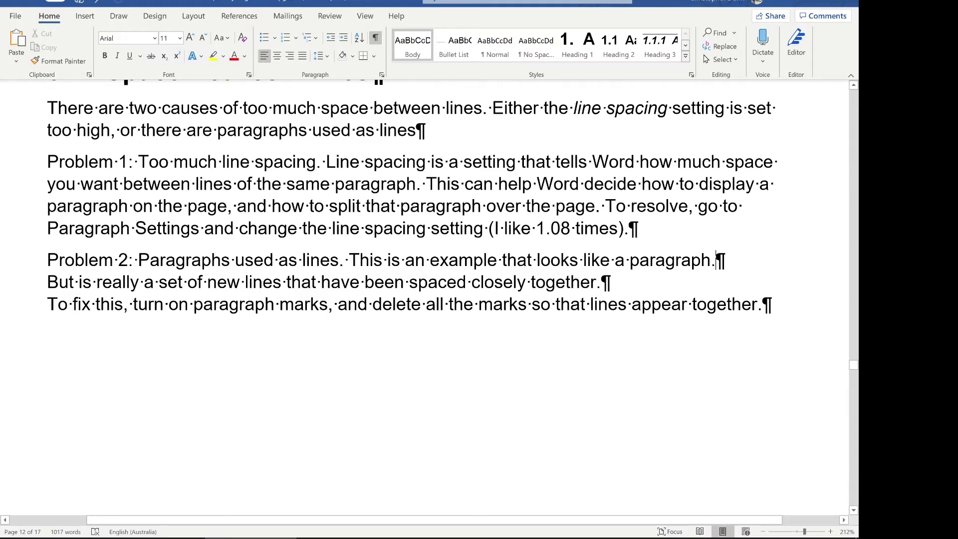
key("Delete")
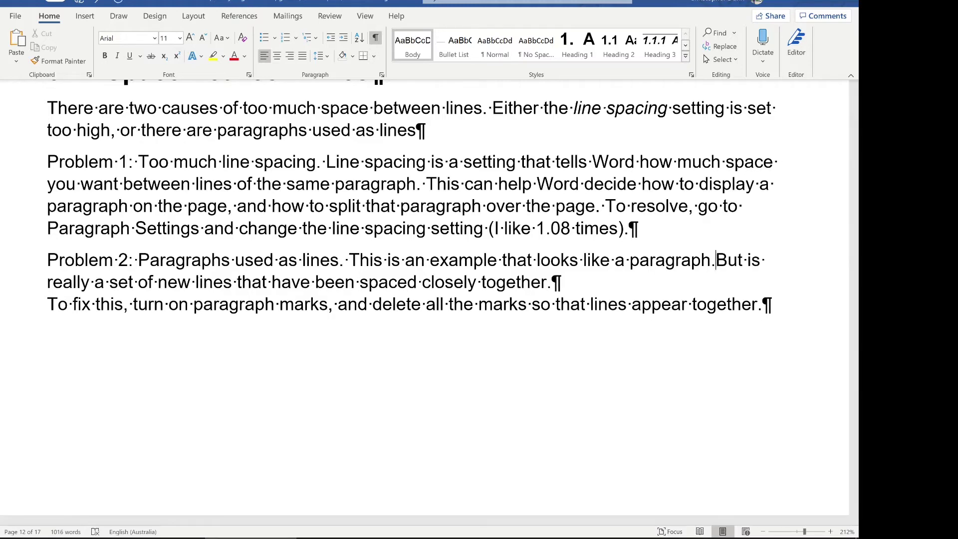
key("Down")
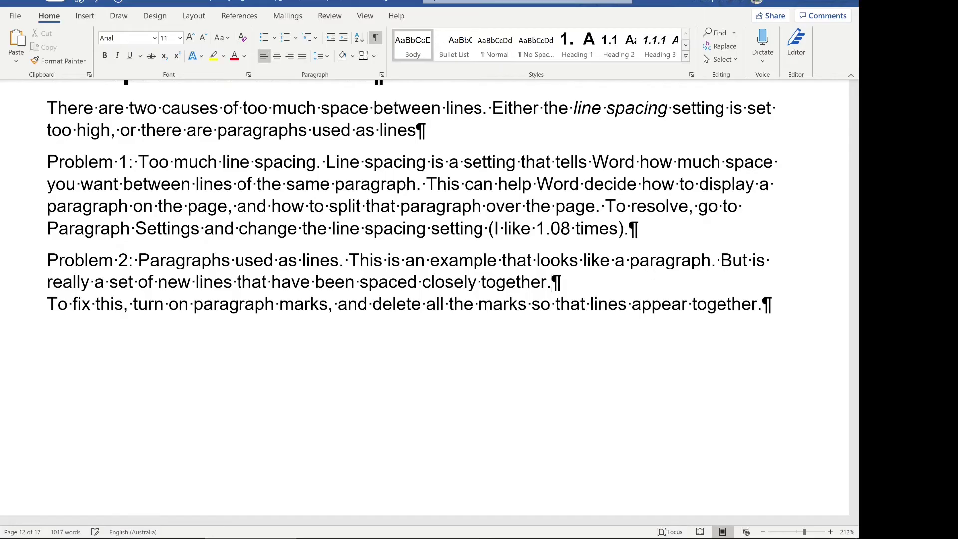
key("Delete")
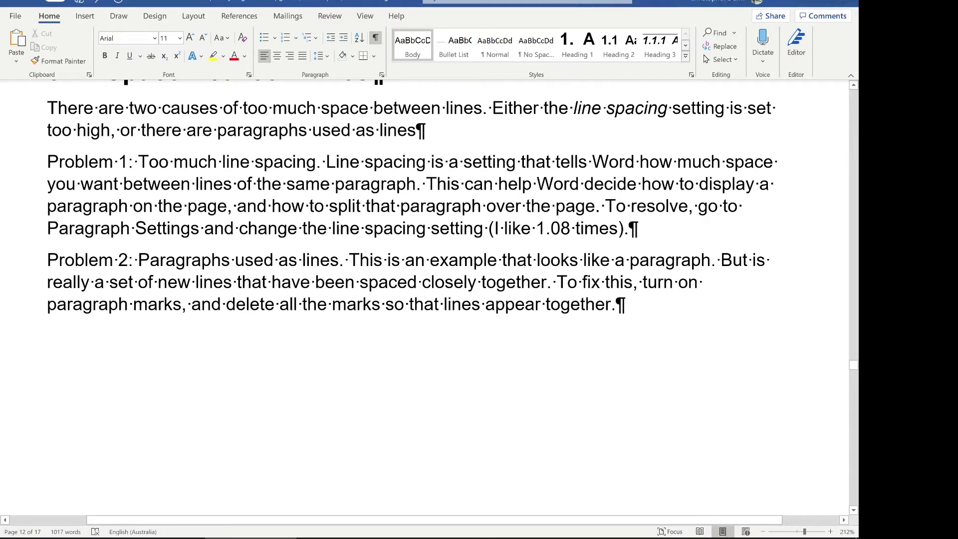
left_click_drag(626, 305, 47, 261)
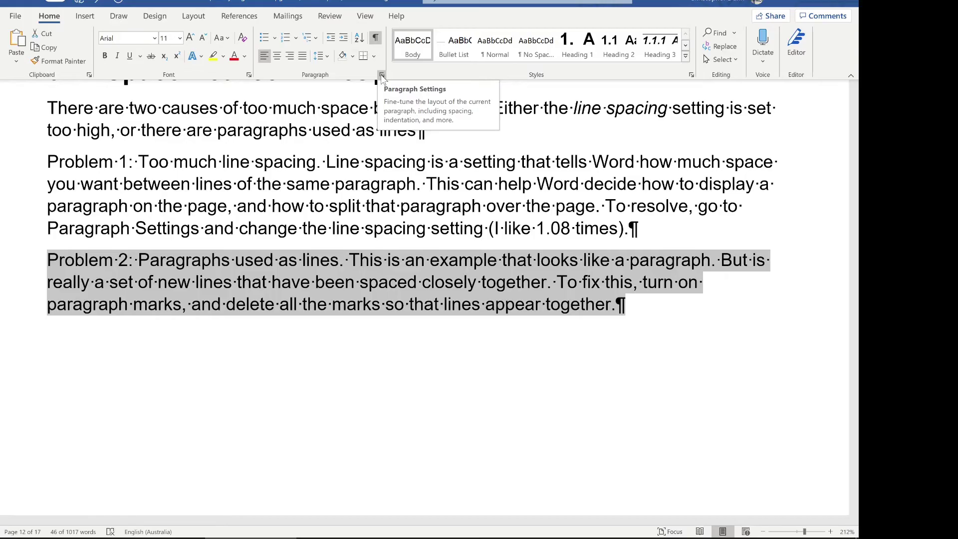
Step: Review the Paragraph spacing settings of Problem 2 and Problem 1 without changing them
left_click(382, 77)
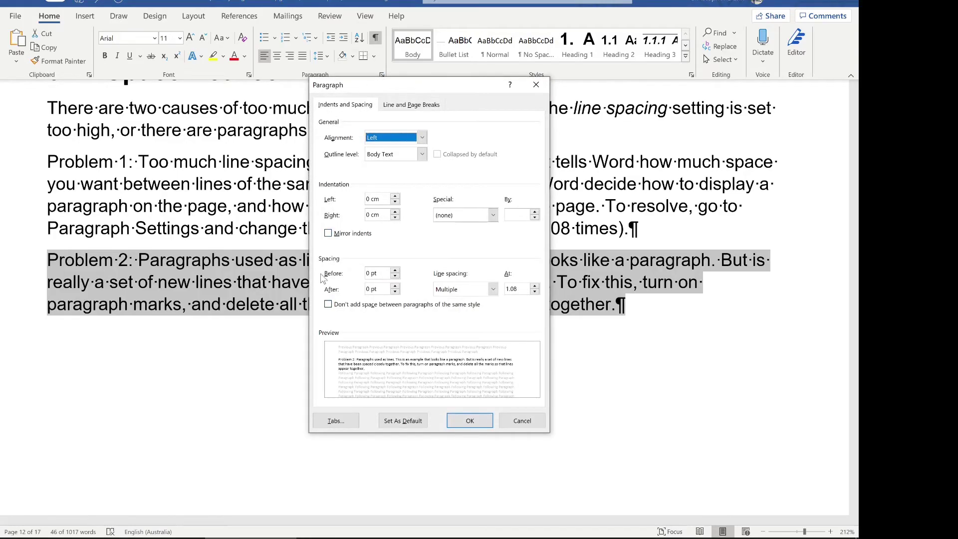
left_click(506, 420)
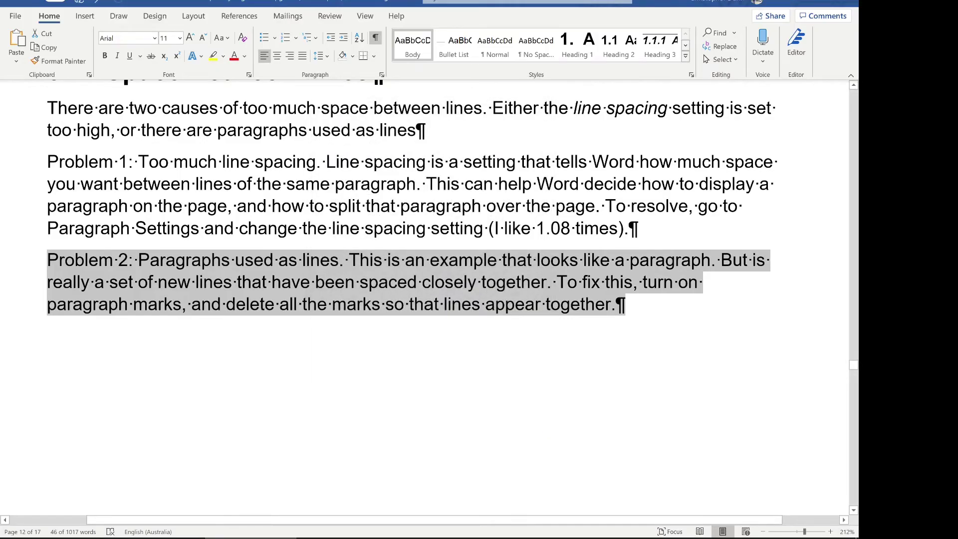
left_click(482, 206)
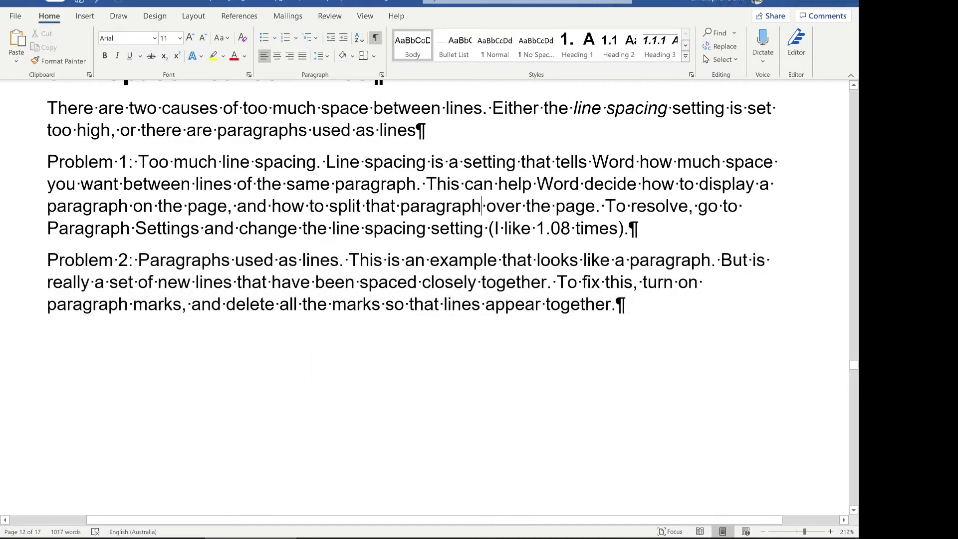
left_click(381, 74)
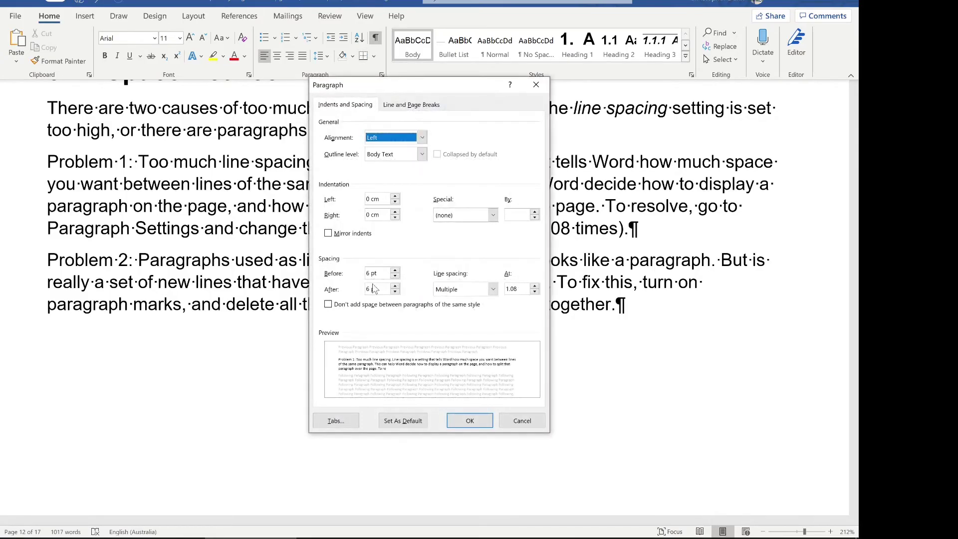
left_click(522, 421)
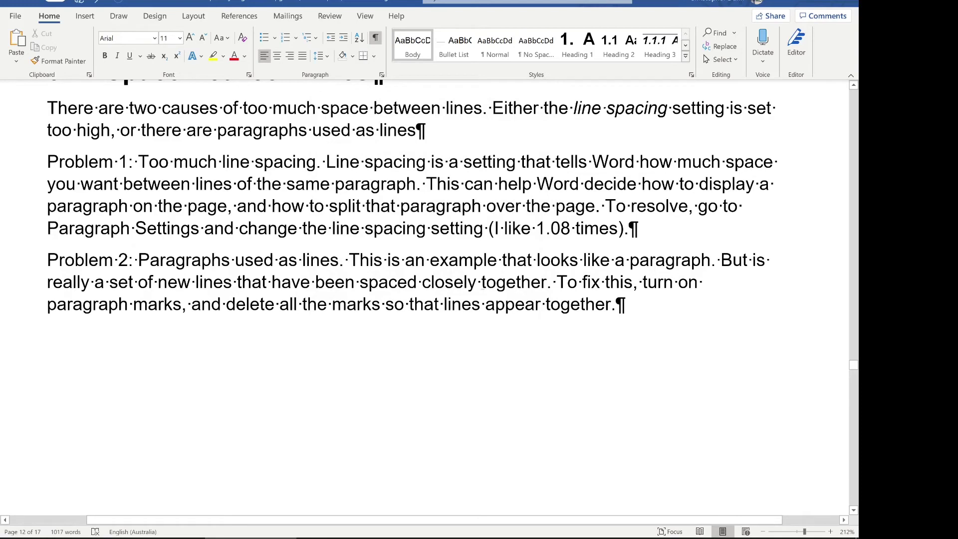
Step: Set the Problem 2 paragraph's spacing to 6 pt before and 6 pt after
left_click(382, 75)
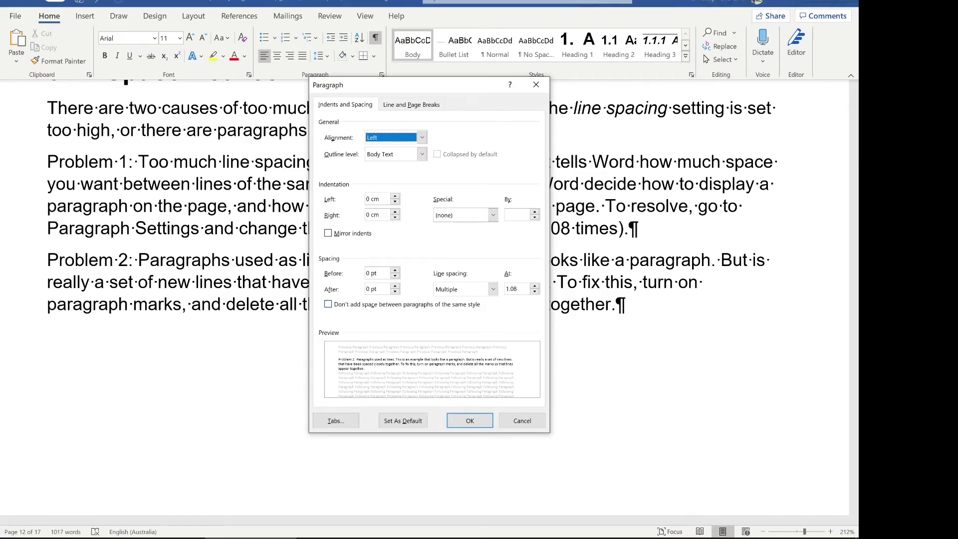
left_click(370, 273)
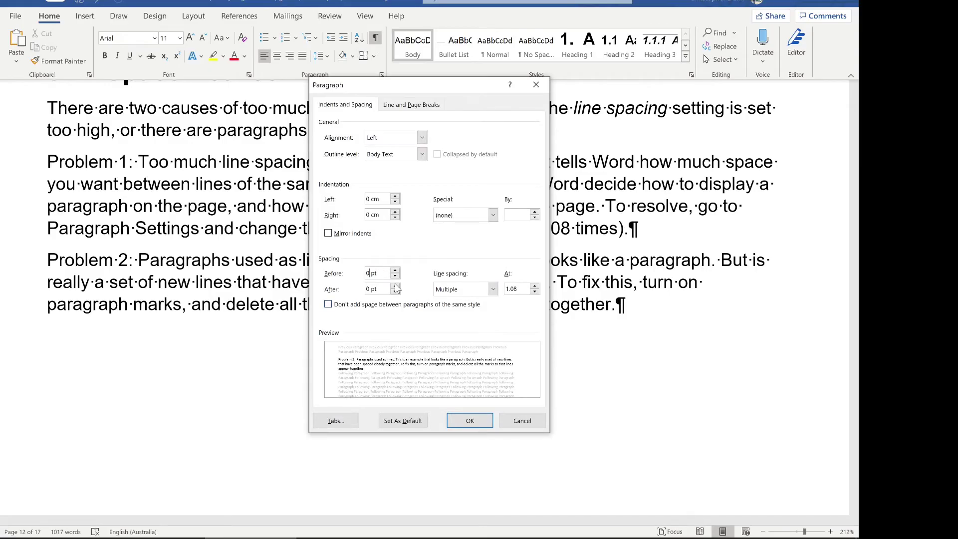
key("BackSpace")
type("6")
key("Tab")
type("6")
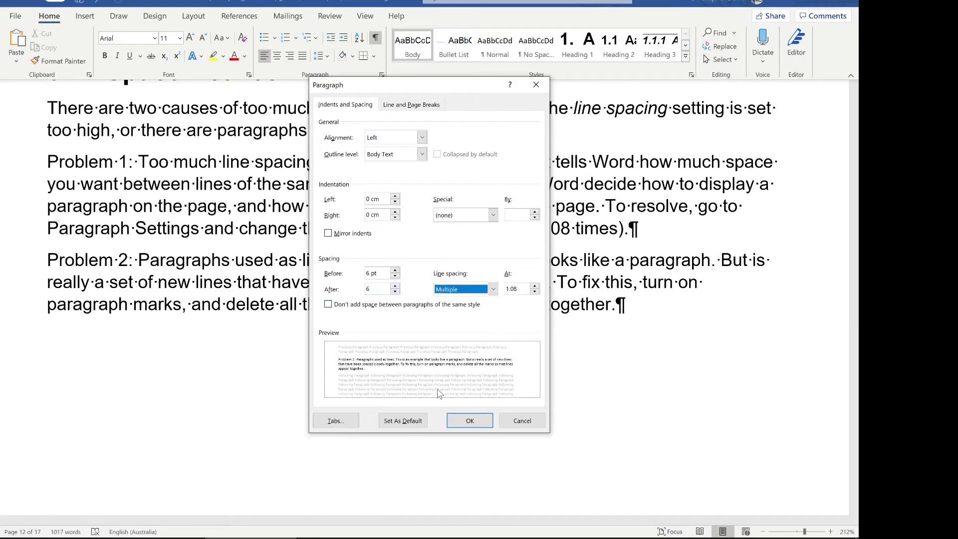
left_click(457, 418)
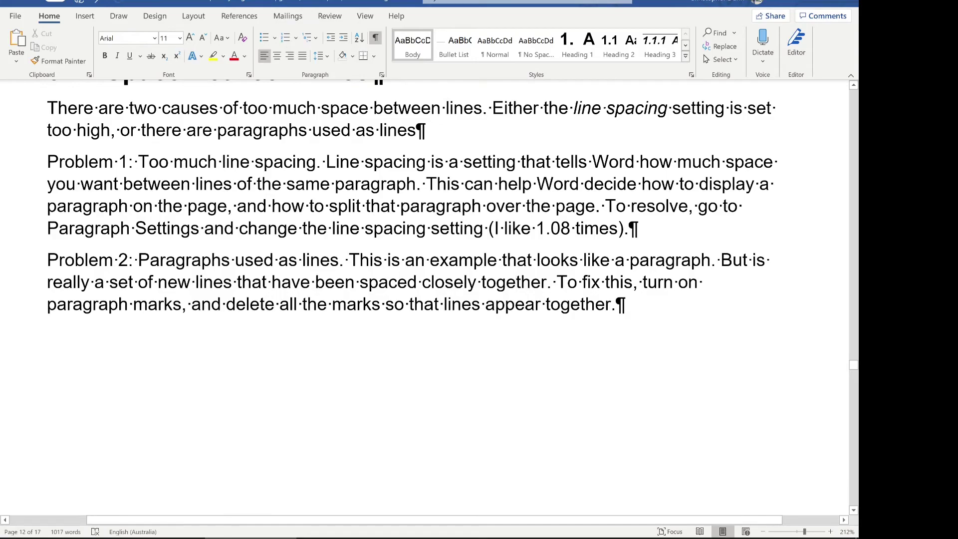
Step: Add a new paragraph 'The next paragraph' below Problem 2
key("Return")
type("The next pa")
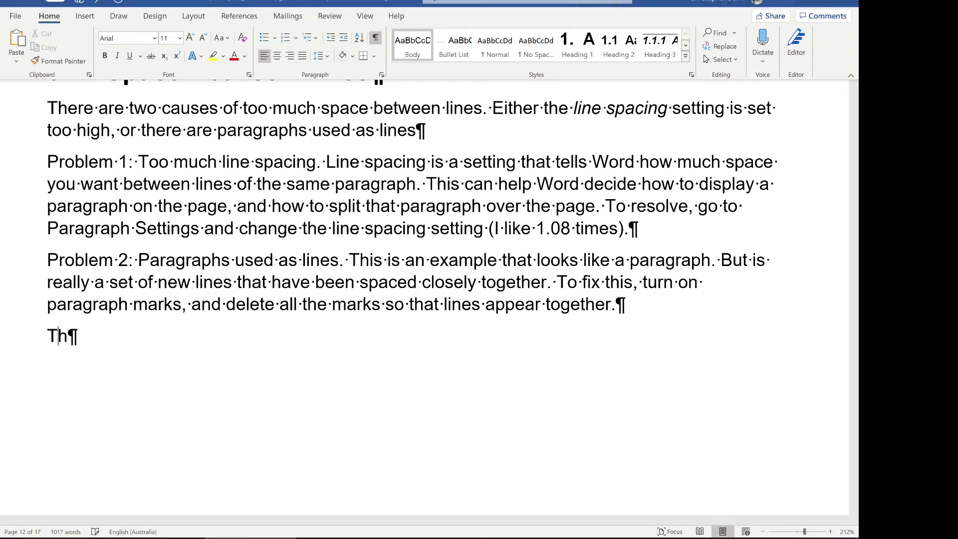
type("ragraph")
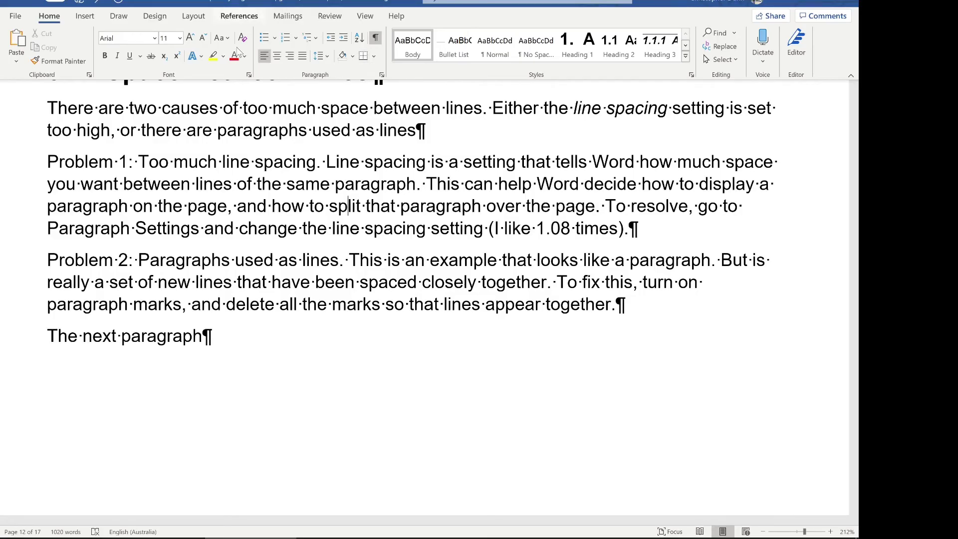
left_click(348, 206)
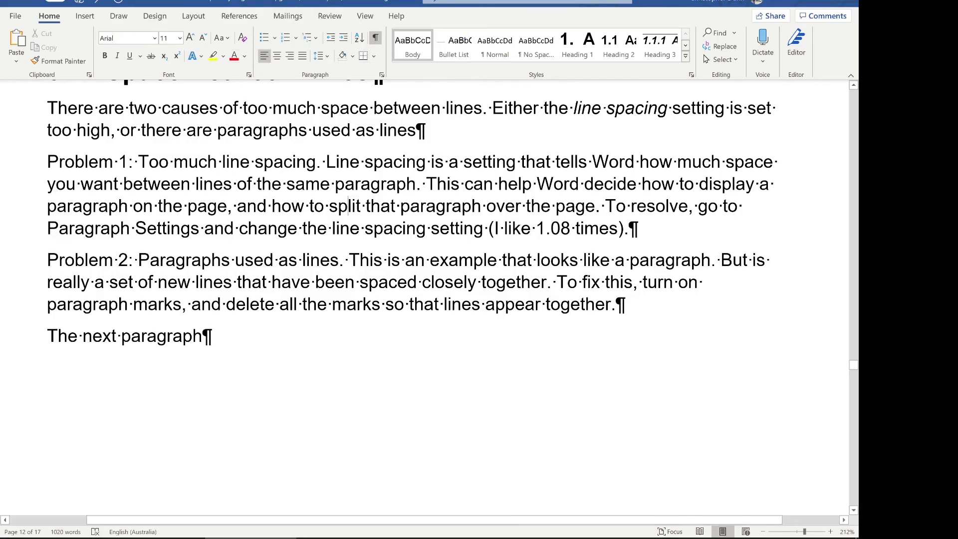